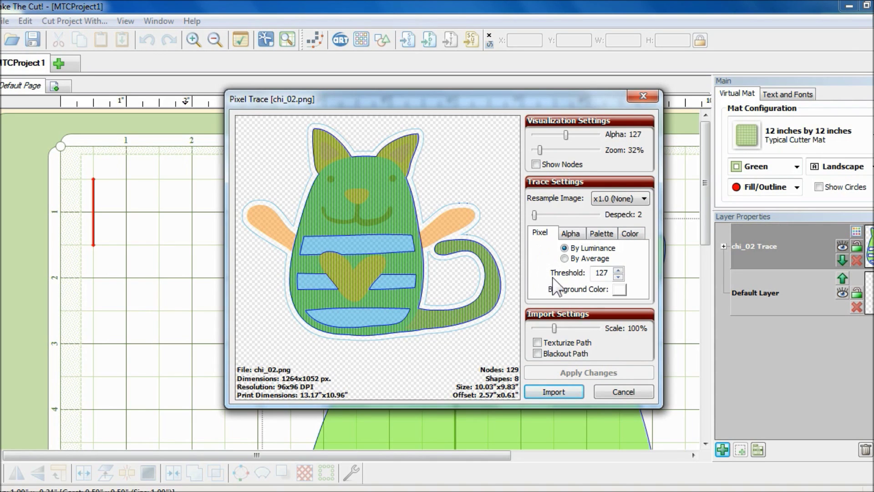
Set the pixel trace threshold to 165, enable Texturize Path and apply the changes to the trace of chi_02.png
double_click(597, 272)
text(165)
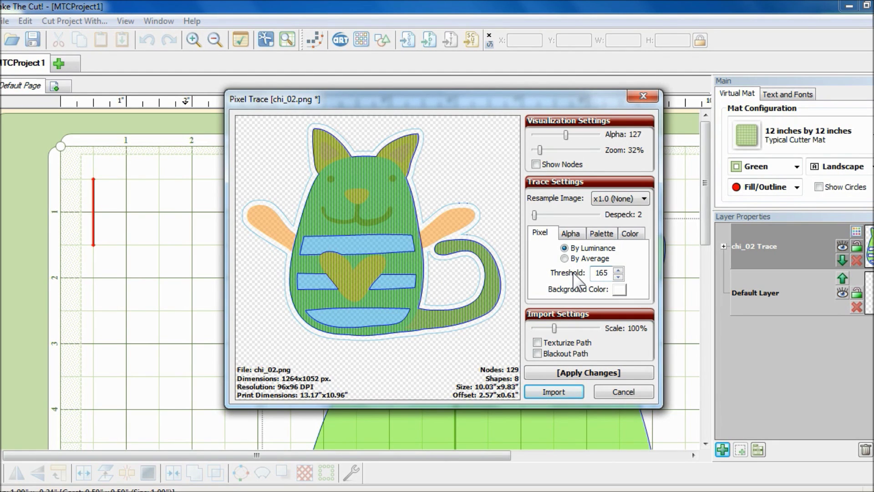
click(536, 342)
click(543, 373)
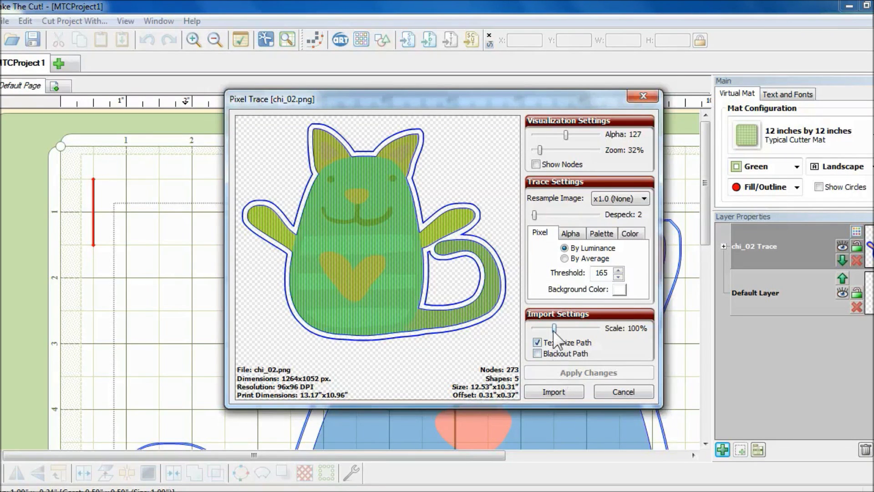
Scale the trace to 36%, apply the change and import it, finishing the tracing session without adding more layers
drag(554, 328, 540, 330)
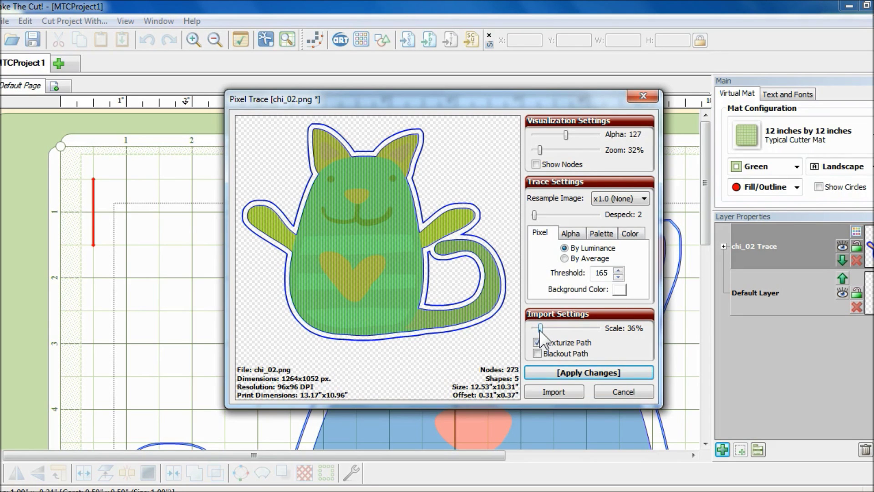
click(584, 371)
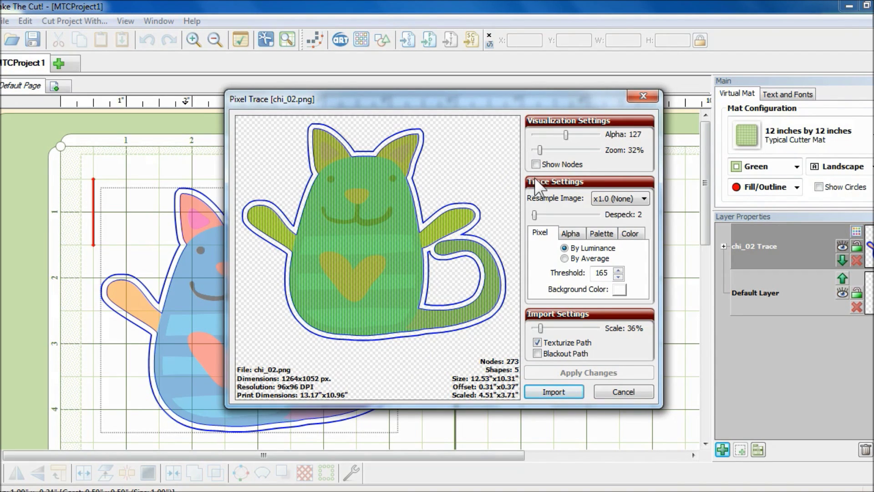
drag(540, 151, 551, 154)
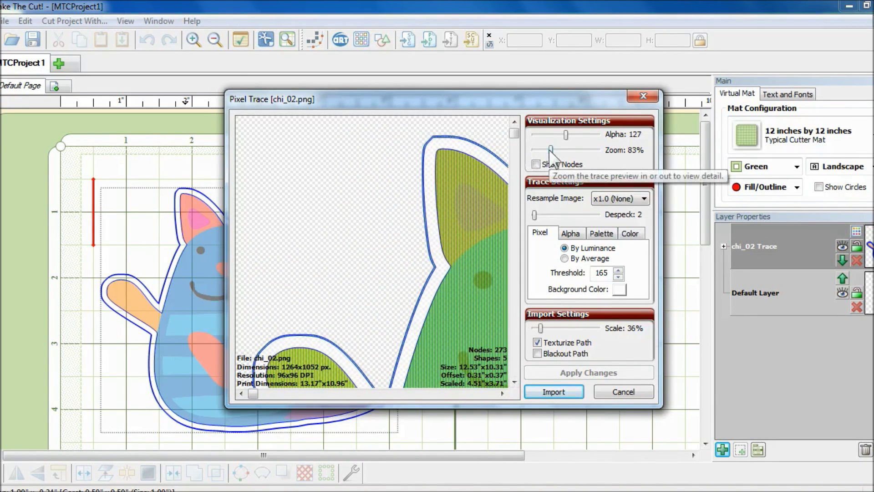
drag(256, 395, 348, 400)
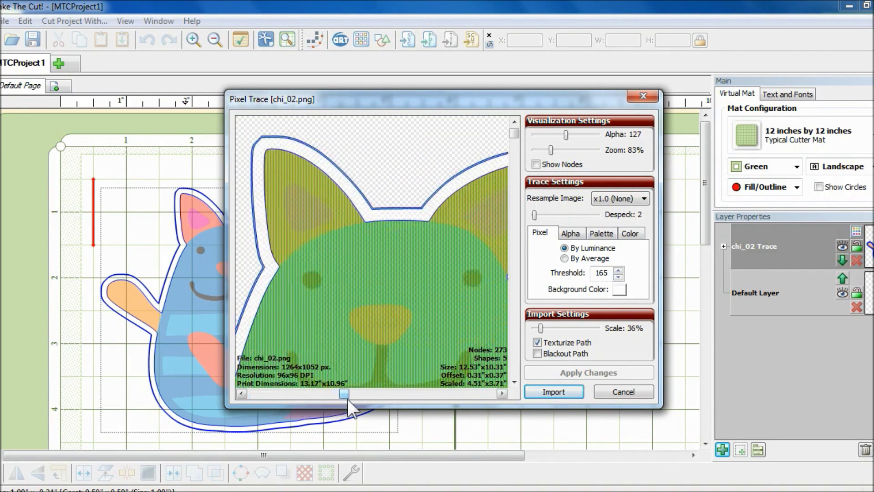
click(549, 395)
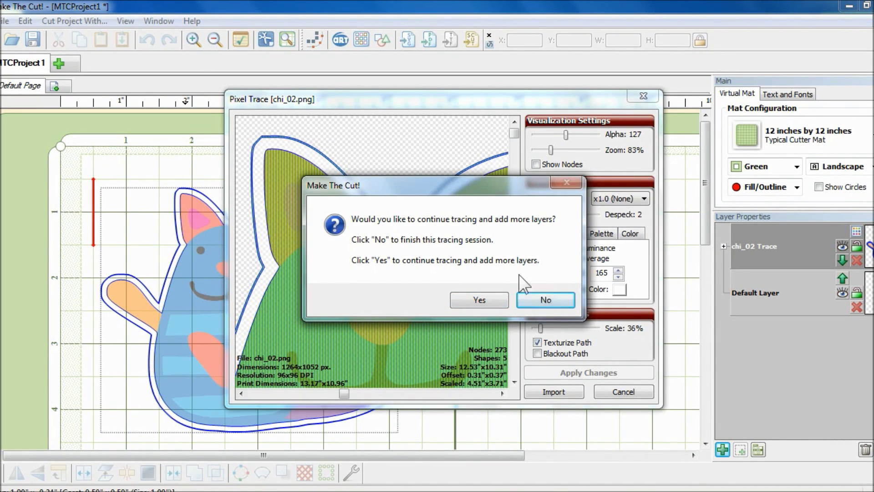
click(533, 300)
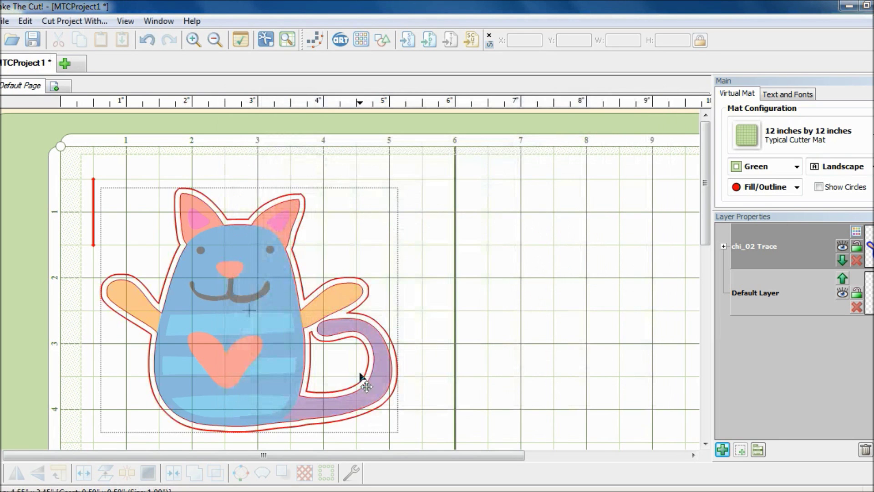
Break the imported cat trace apart into separate shapes and deselect it
click(346, 391)
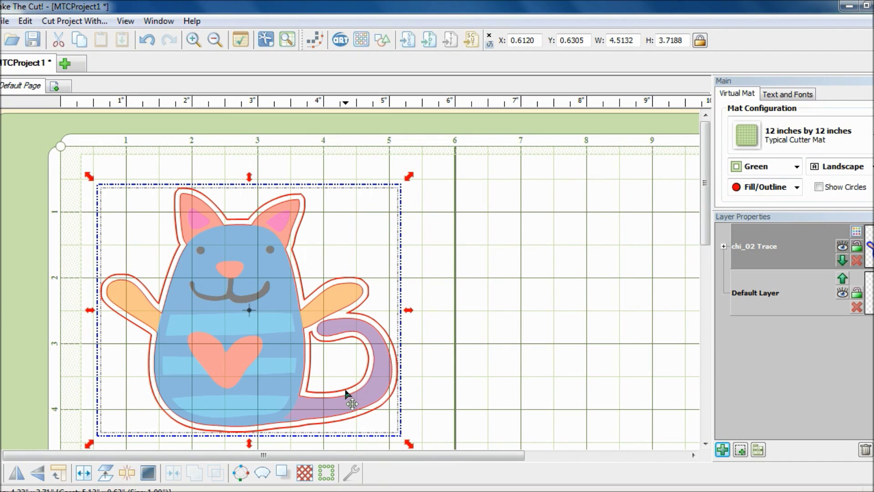
key(ctrl+b)
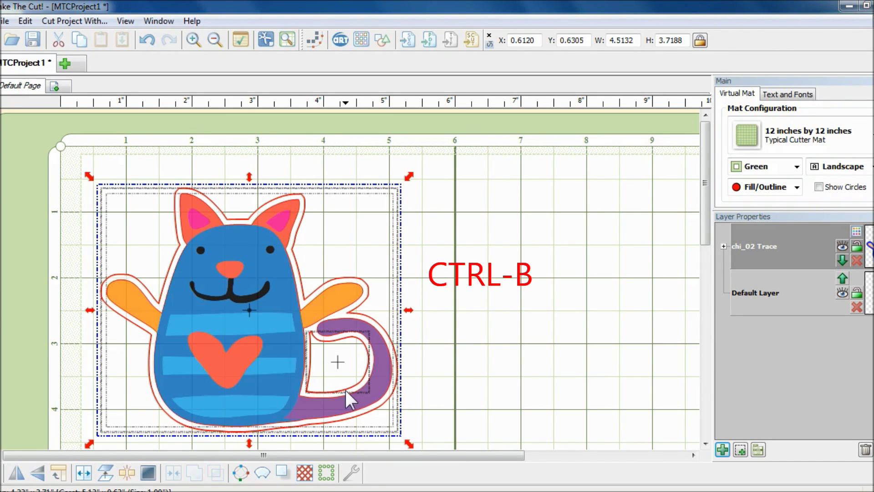
click(428, 374)
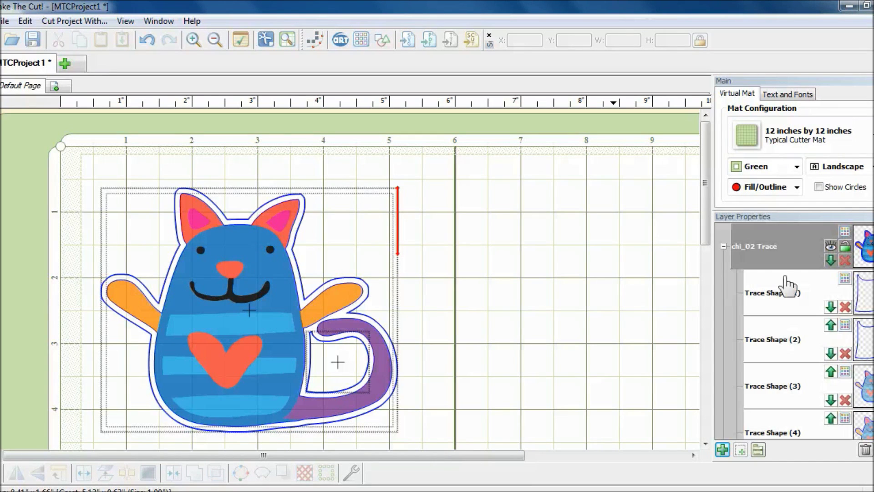
Delete Trace Shapes (1), (2), (4) and (5) from the chi_02 Trace layer, keeping only Trace Shape (3)
click(846, 307)
click(846, 307)
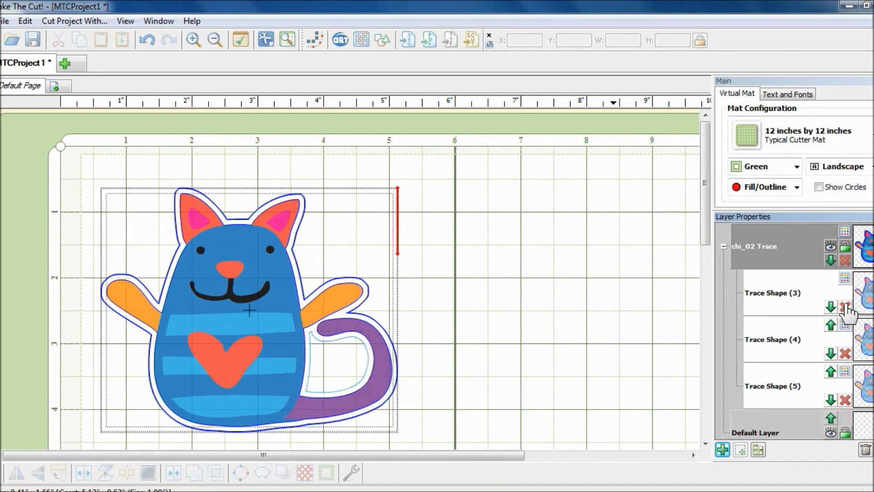
click(845, 354)
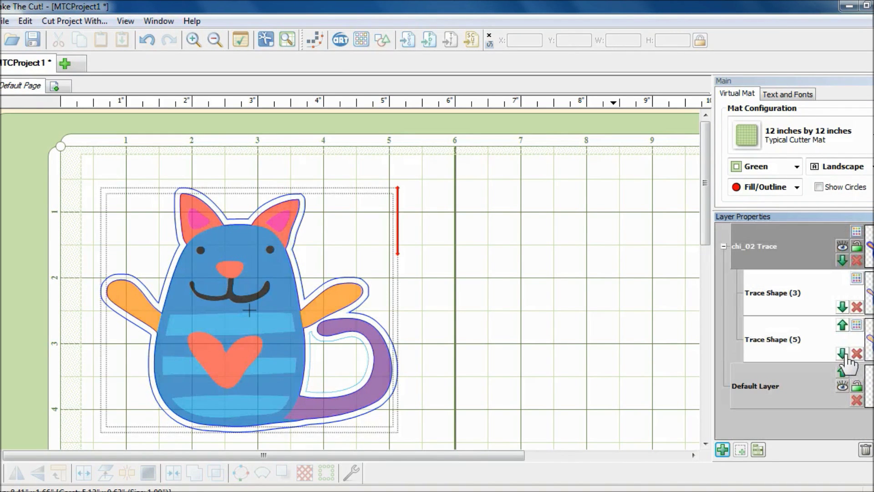
click(857, 354)
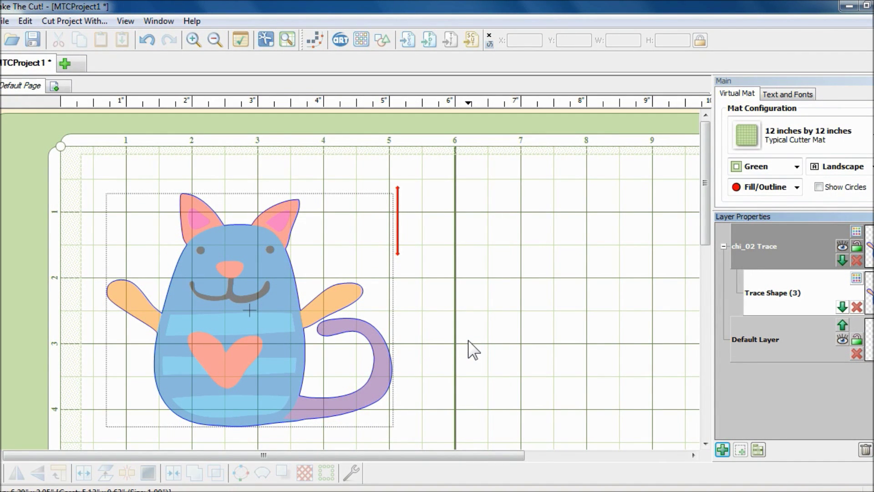
Confirm the print options with Print Registration Marks and Silhouette SD Style enabled
click(7, 22)
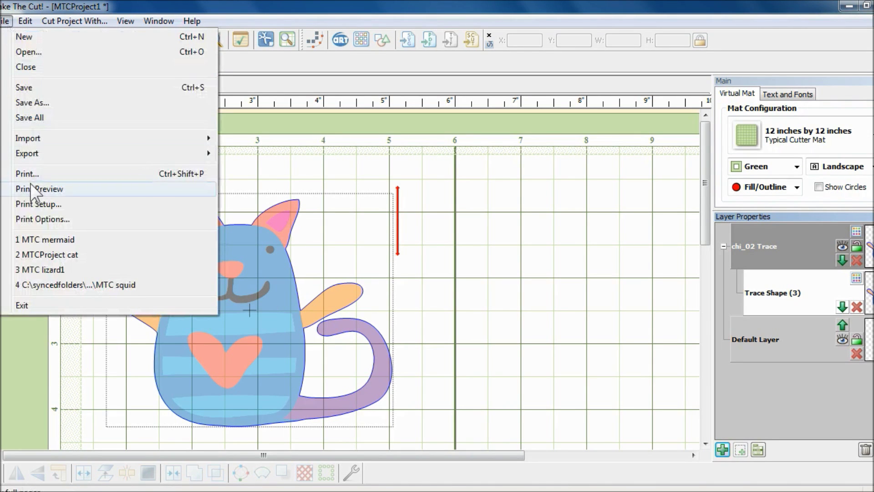
click(41, 220)
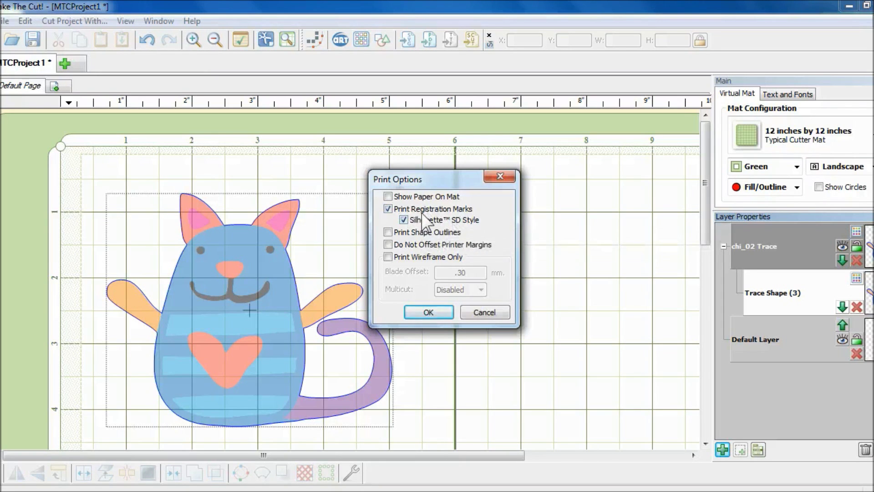
click(436, 313)
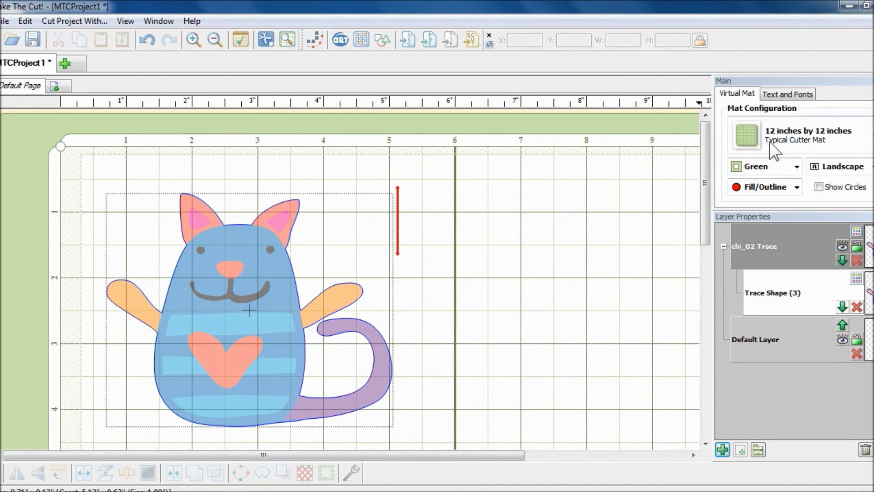
click(806, 145)
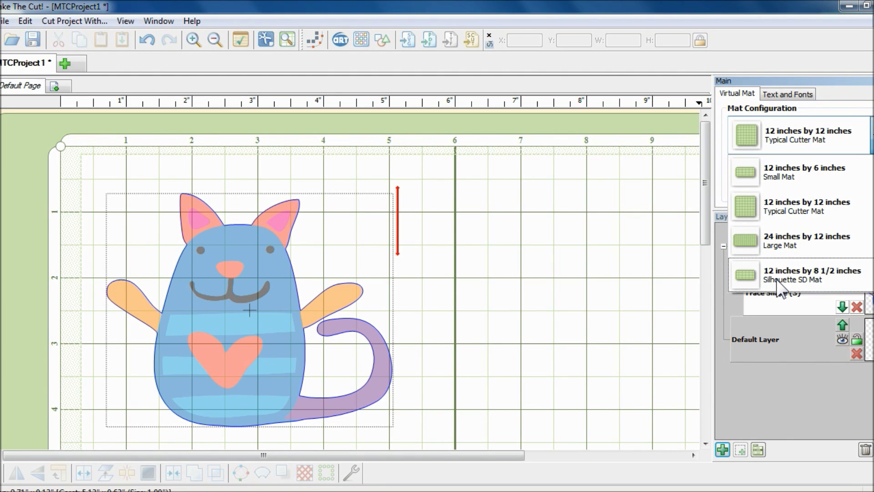
click(775, 141)
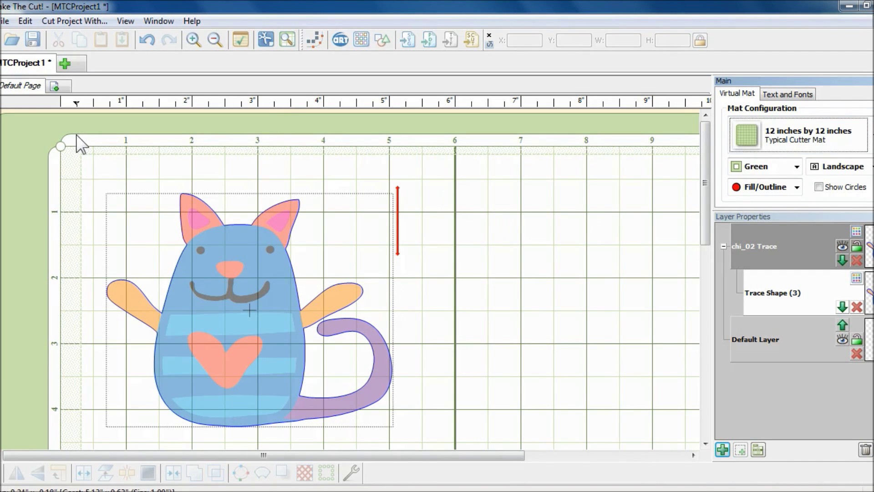
Set up printing in landscape orientation on the Canon MP495 series Printer WS
click(8, 23)
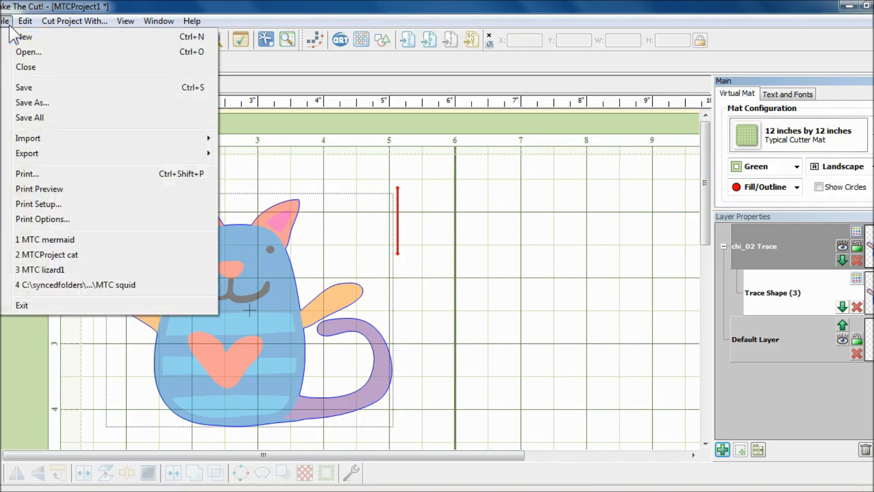
click(27, 206)
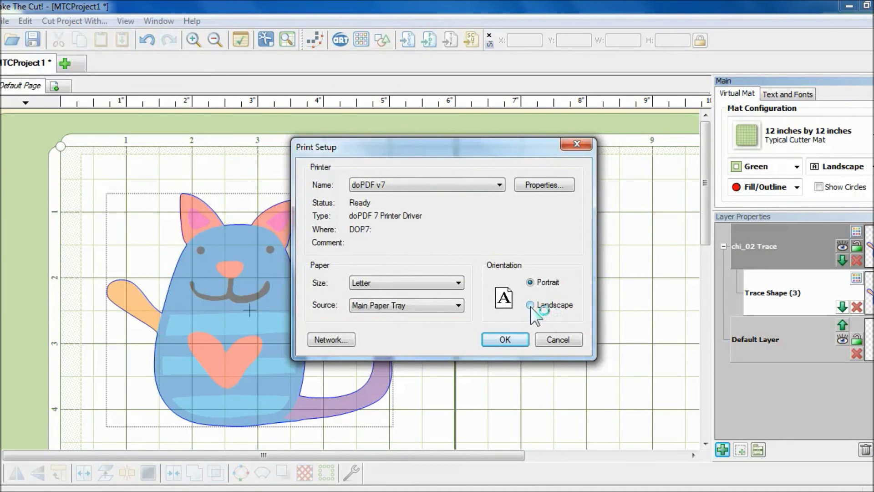
click(530, 305)
click(500, 185)
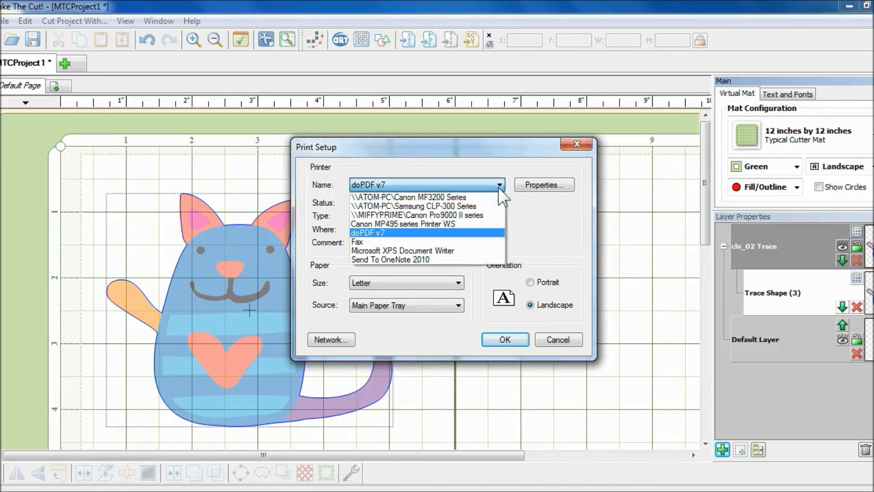
click(473, 223)
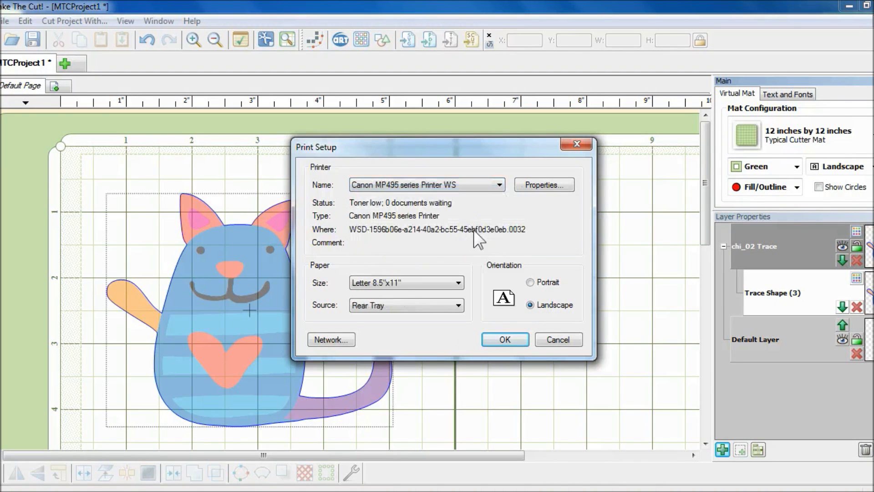
click(505, 339)
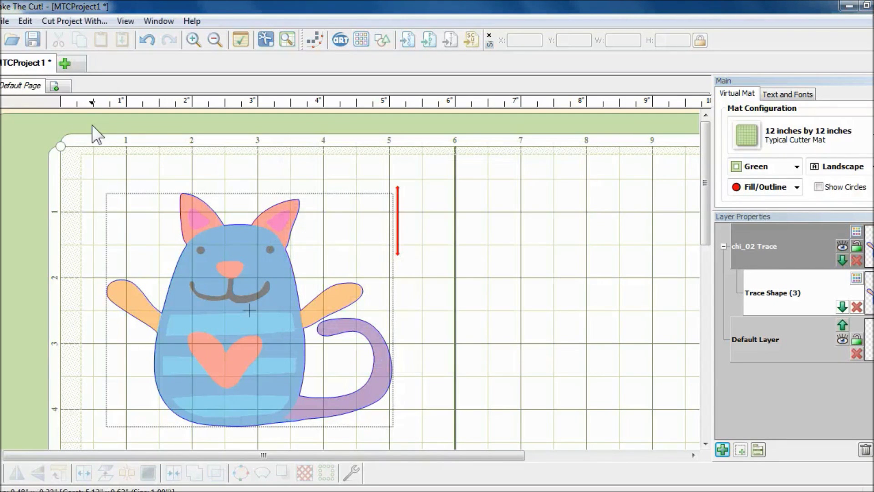
Print one copy of the cat project on the Canon MP495 series Printer WS
click(8, 23)
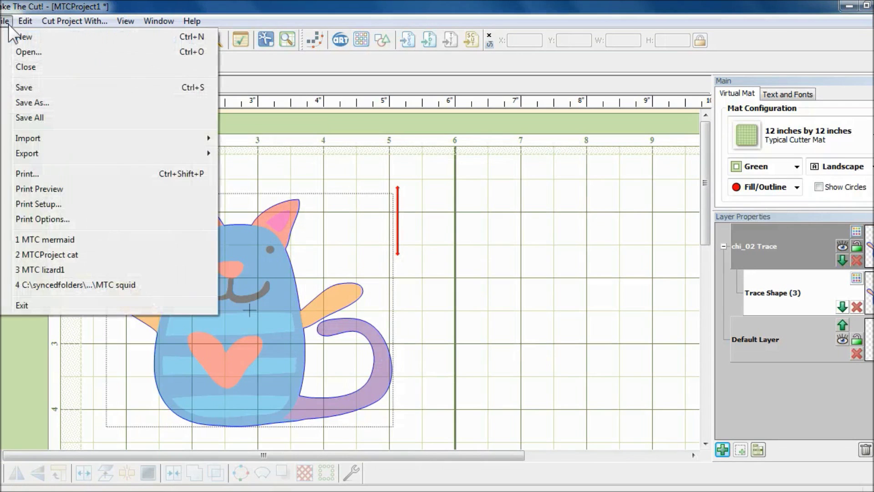
click(47, 191)
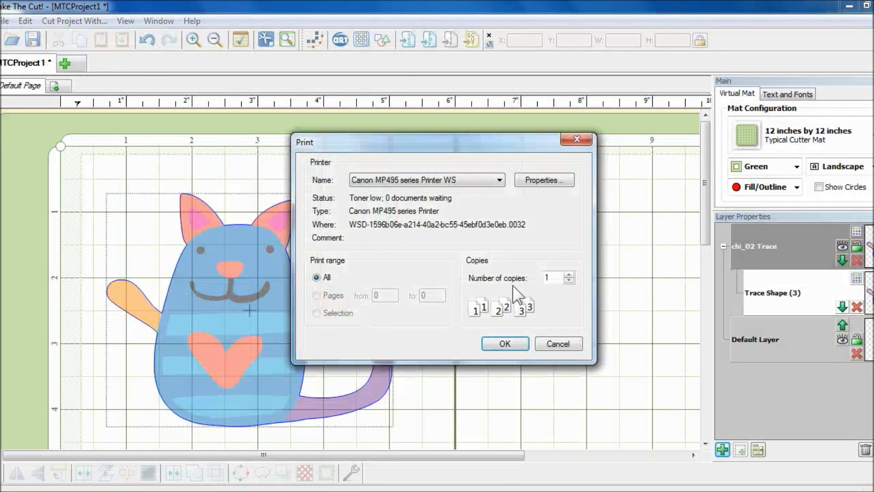
click(510, 341)
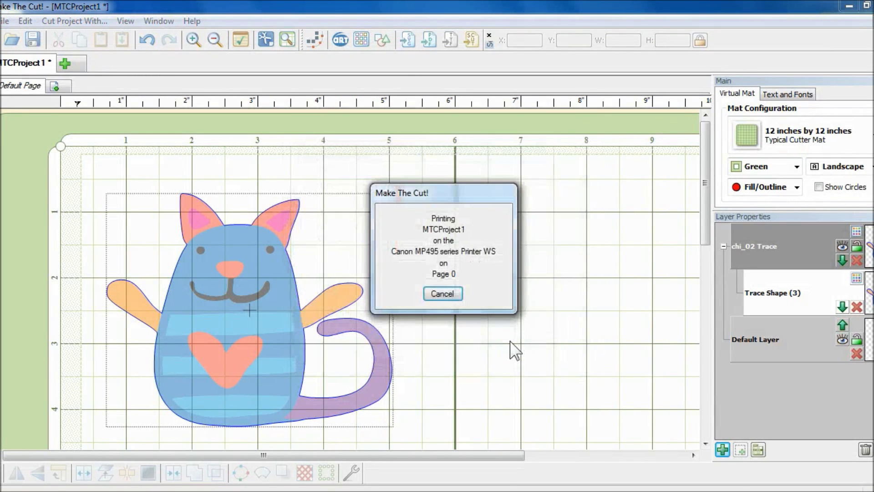
Select everything on the mat and send it to the Silhouette SD as a Print and Cut job
key(ctrl+a)
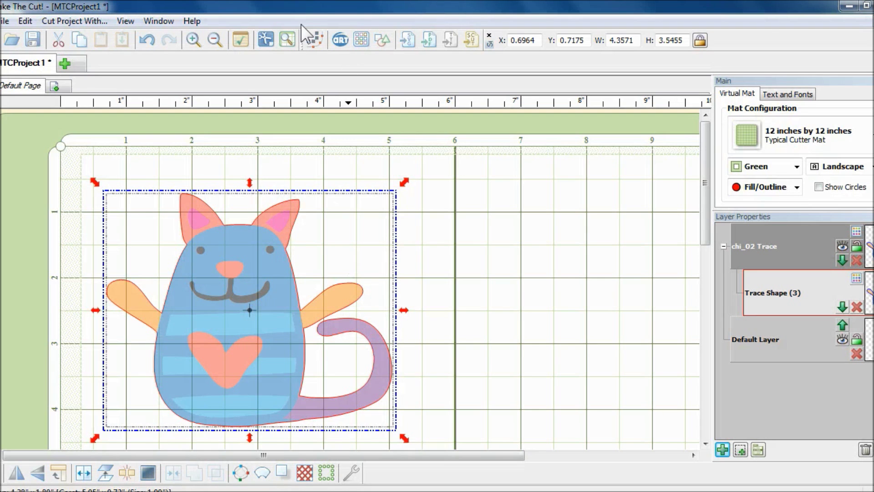
click(271, 42)
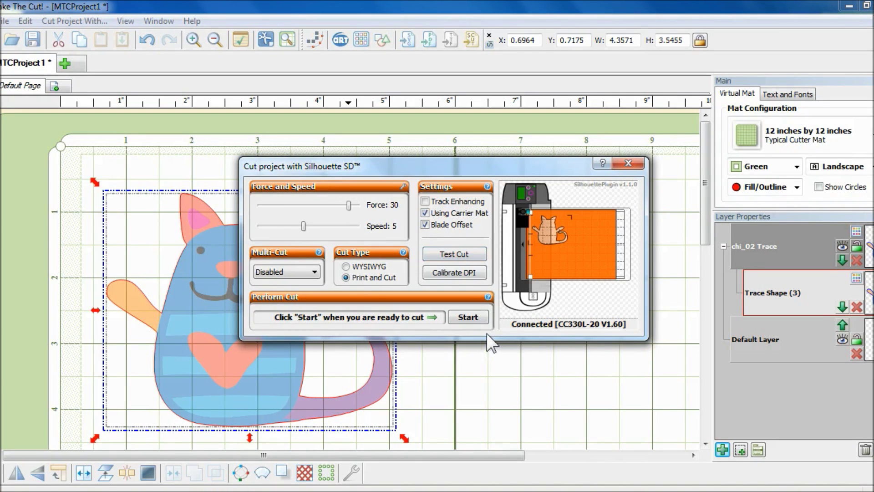
click(466, 318)
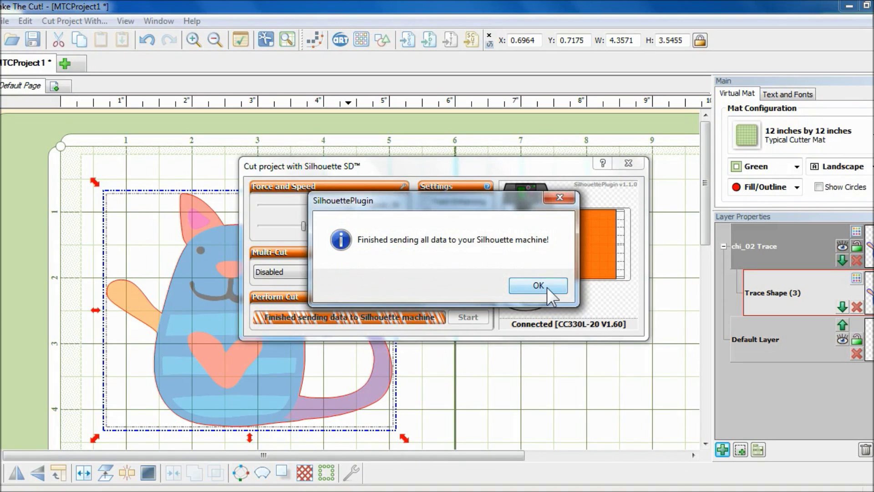
click(547, 288)
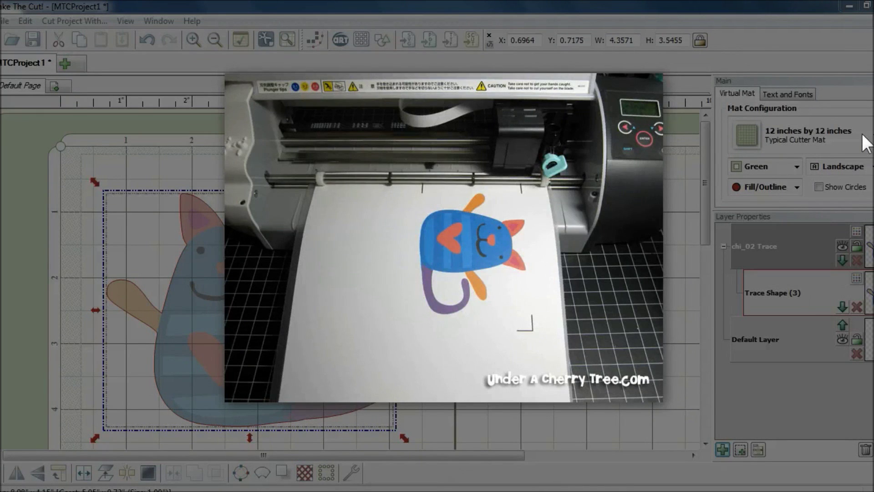